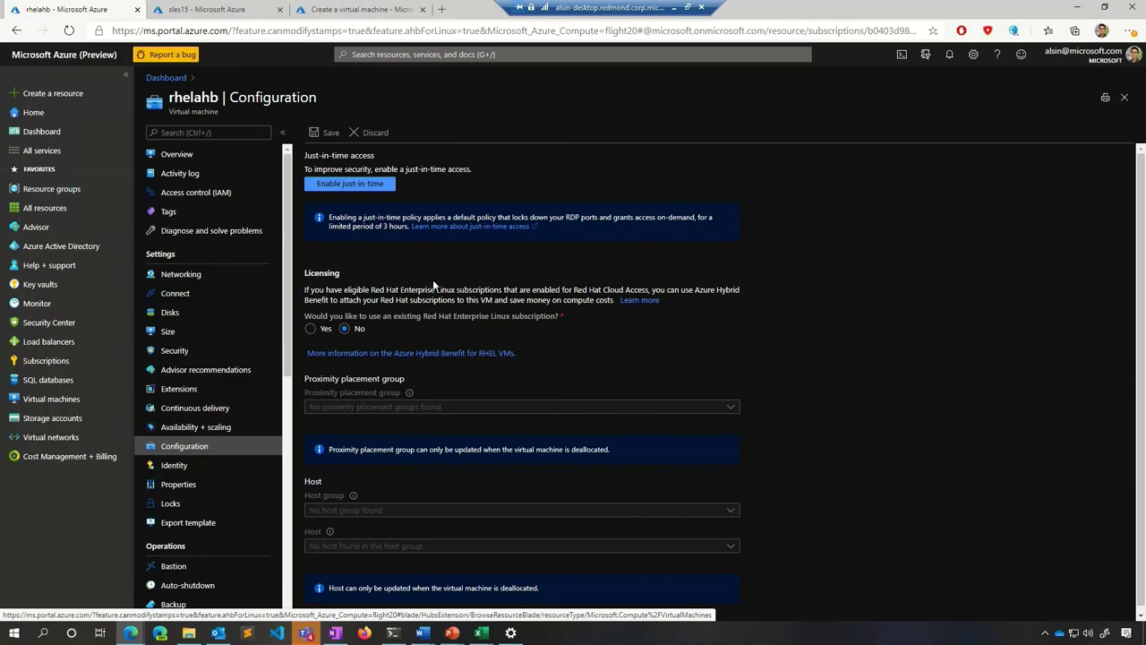
Enable the existing Red Hat Enterprise Linux subscription on the rhelahb virtual machine, confirm eligibility, and save the configuration
drag(304, 274, 343, 281)
click(343, 281)
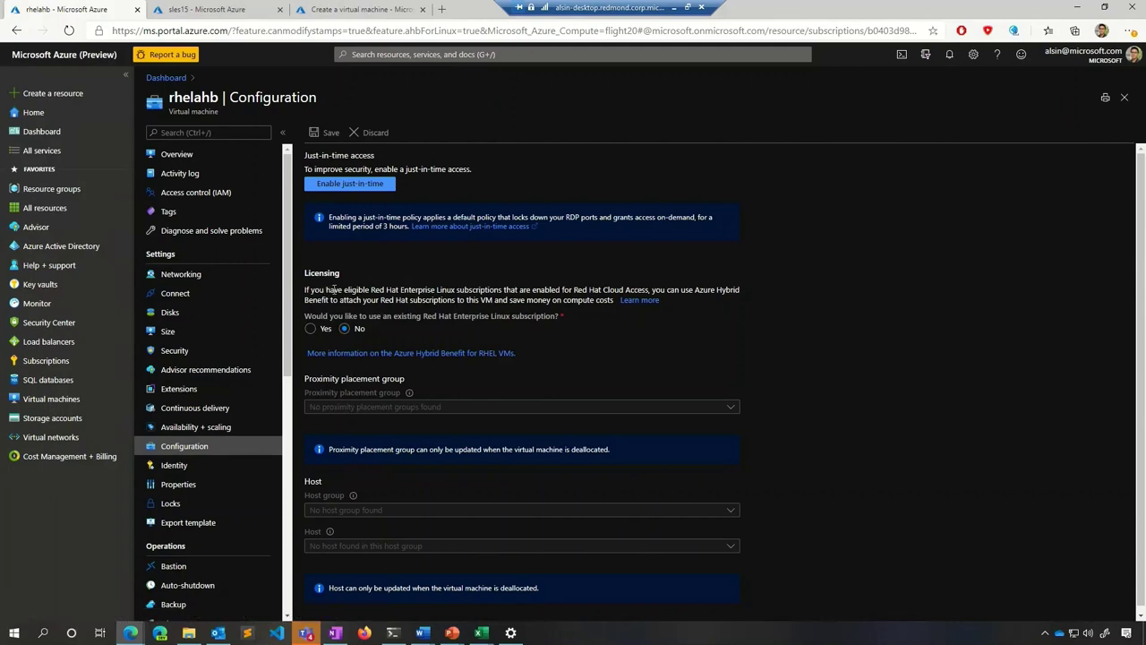
click(311, 328)
click(311, 353)
click(311, 353)
click(311, 353)
click(311, 353)
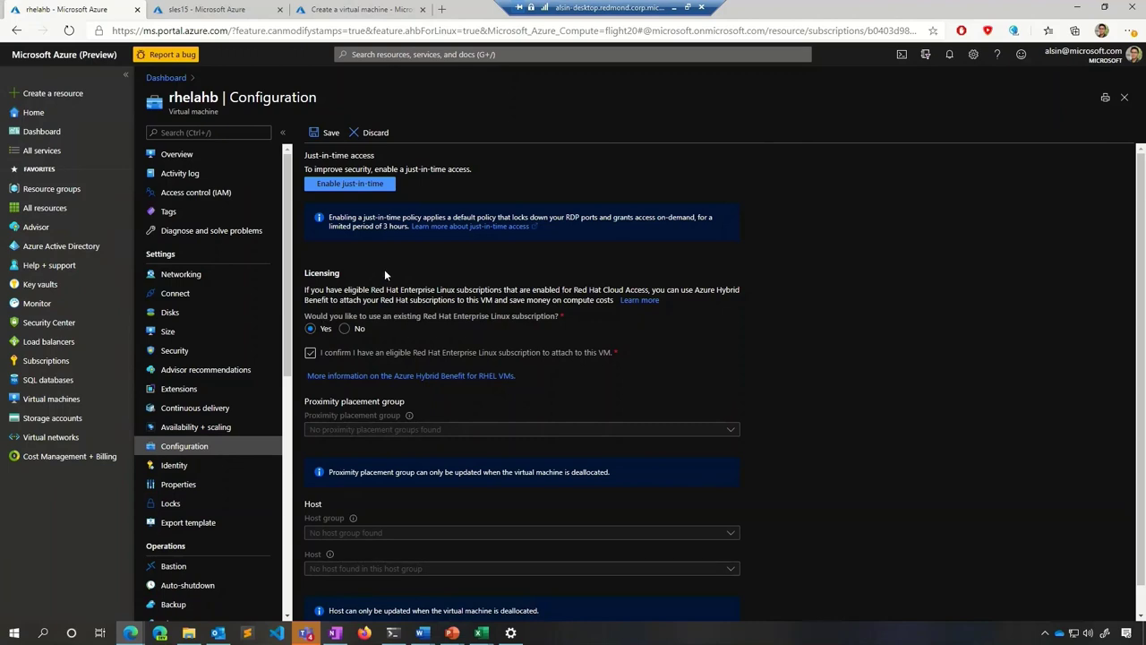
click(325, 131)
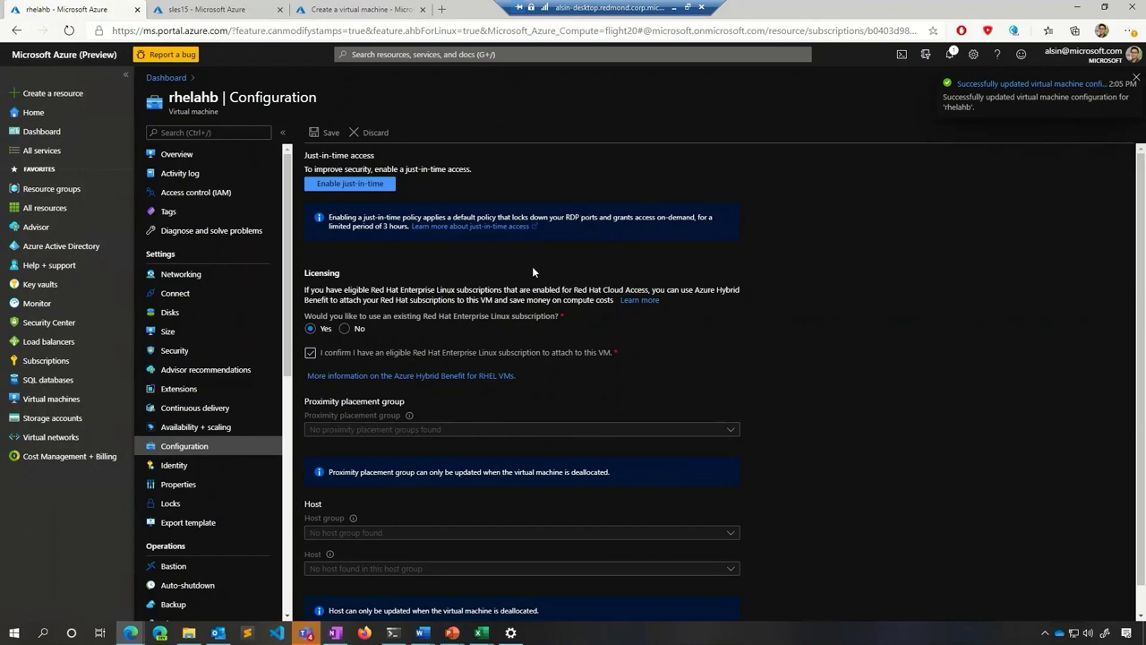
Enable the existing SUSE subscription in the sles15 virtual machine's configuration, confirm eligibility, and save it
key(ctrl+Tab)
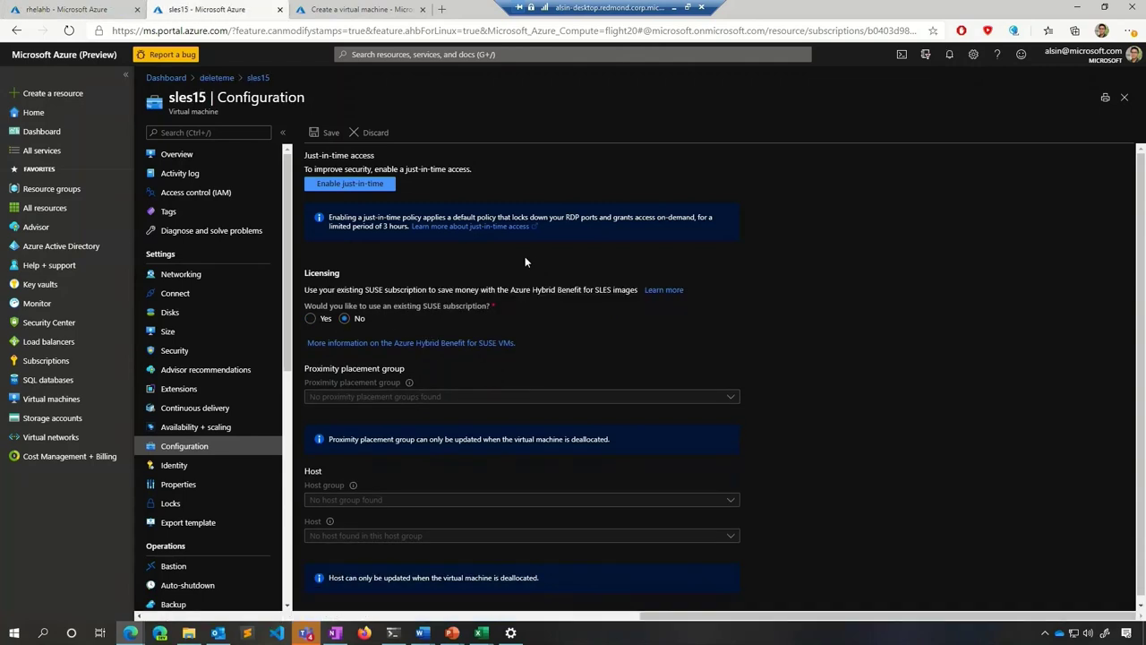
click(198, 157)
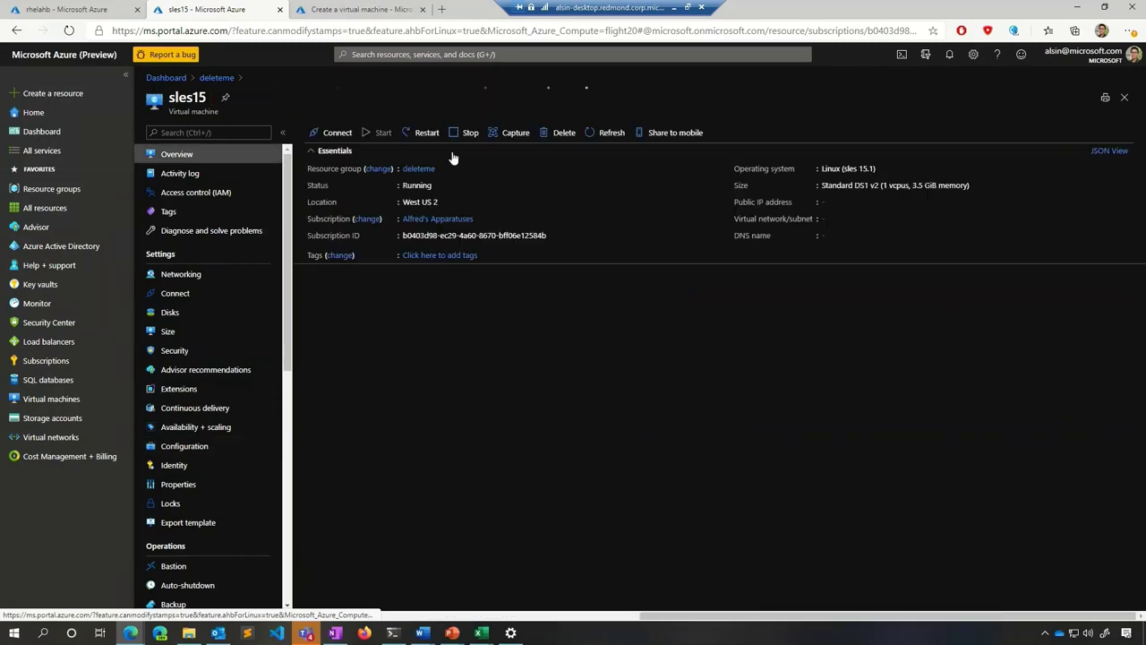
click(218, 447)
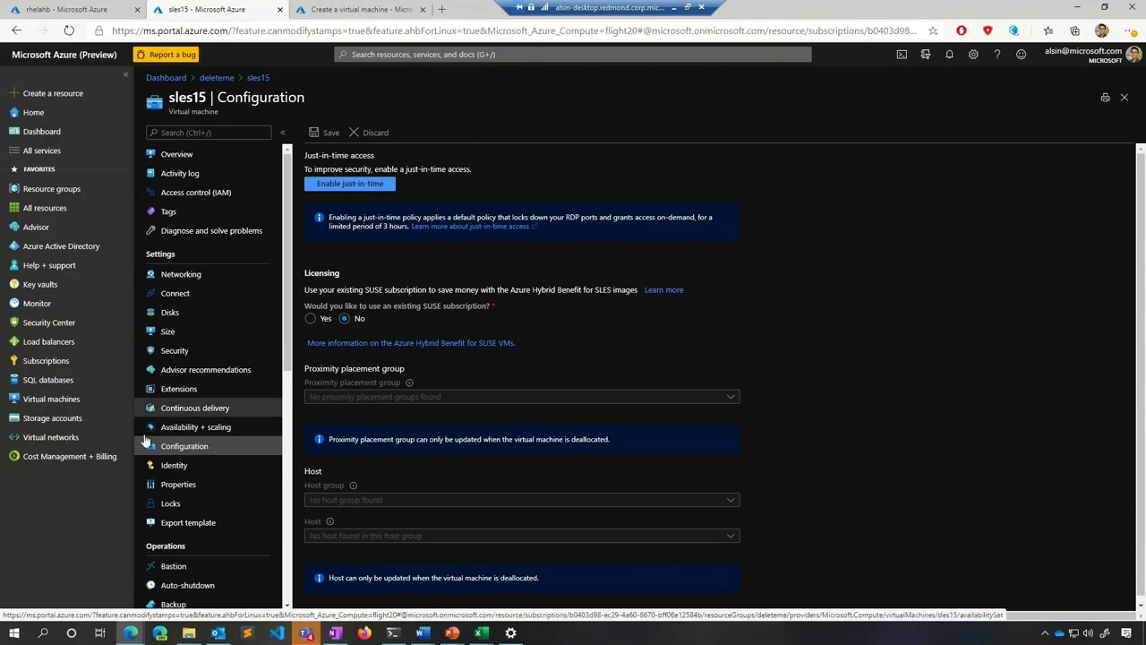
click(310, 319)
click(310, 343)
click(310, 344)
click(310, 344)
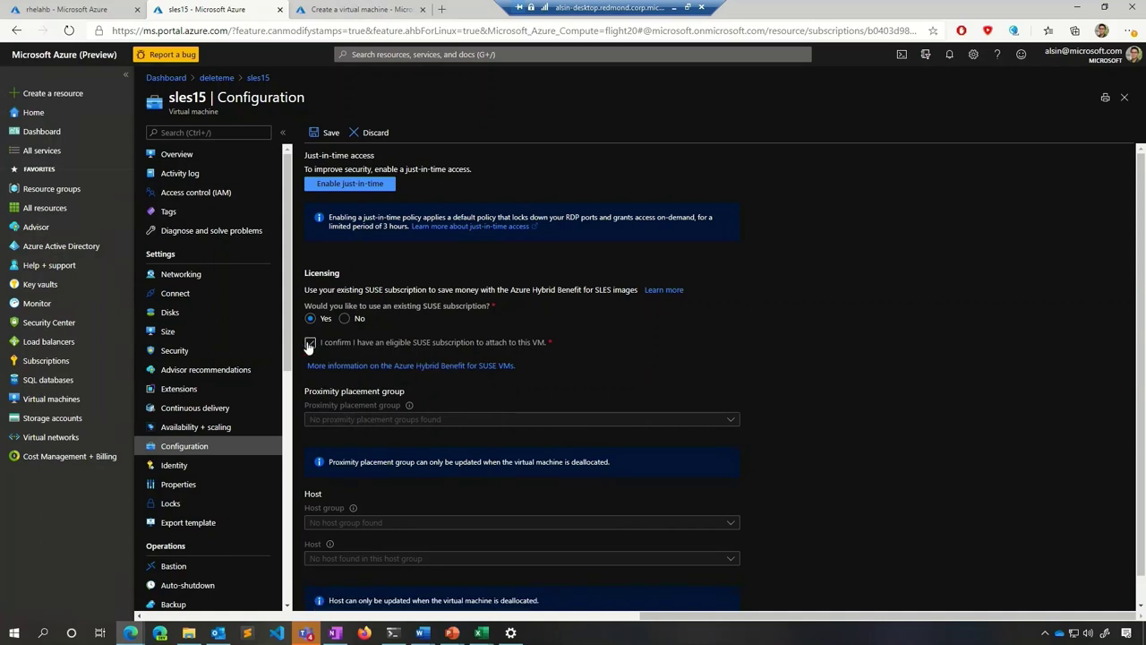
click(329, 135)
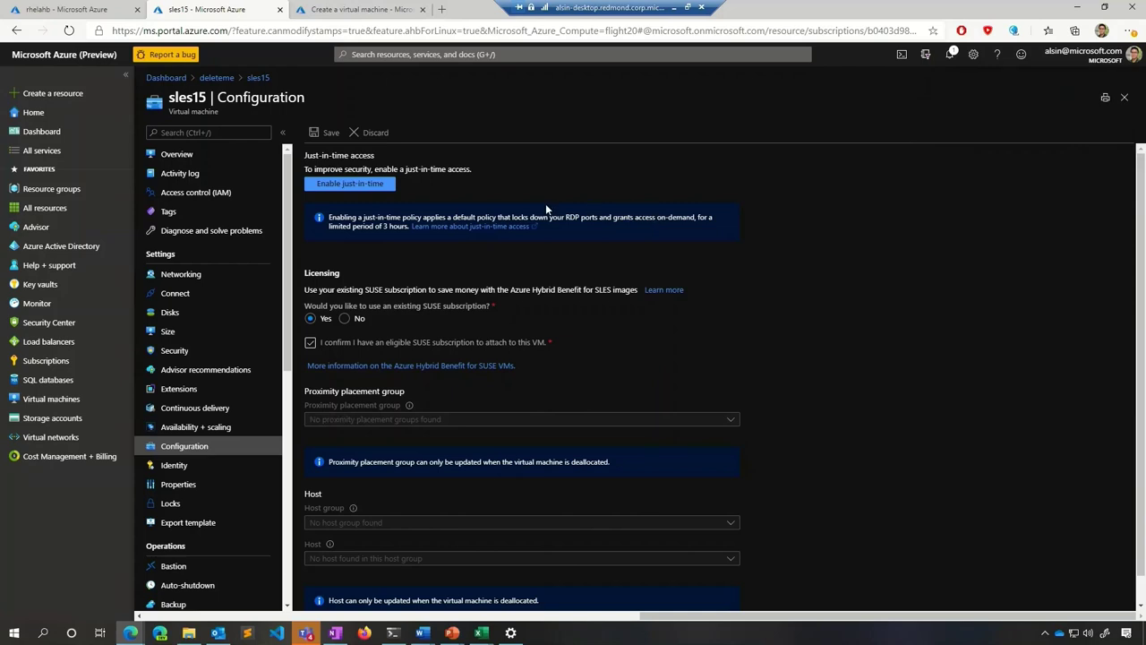
Examine the Red Hat licensing information in the new virtual machine form and compare it with rhelahb's licensing settings
key(ctrl+Tab)
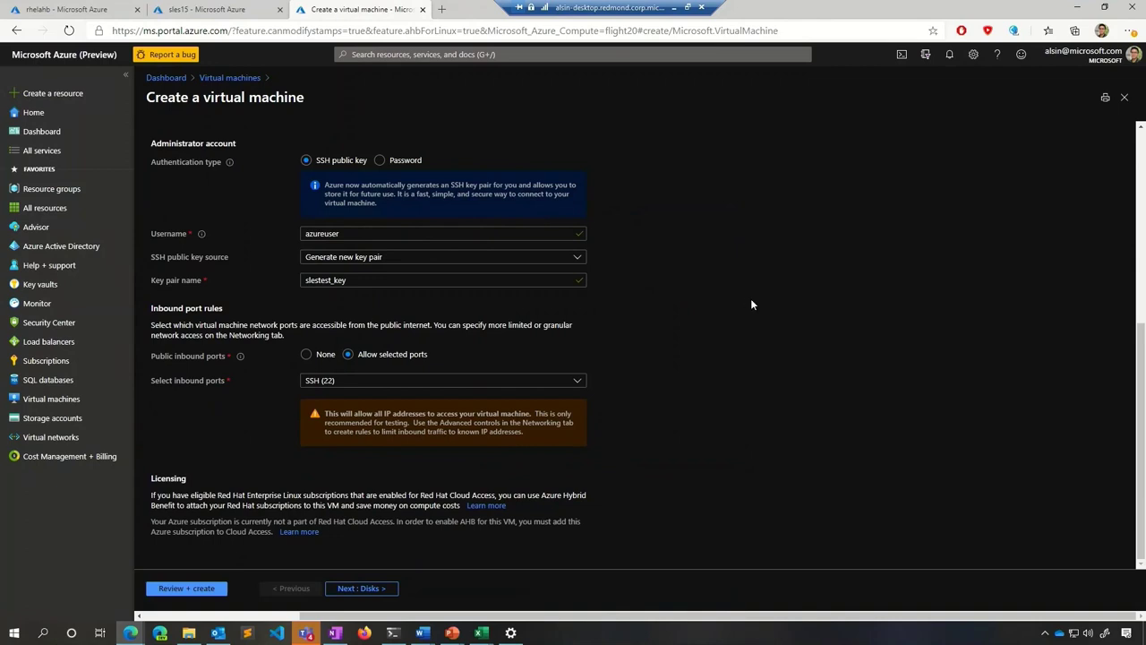
scroll(743, 304, up, 5)
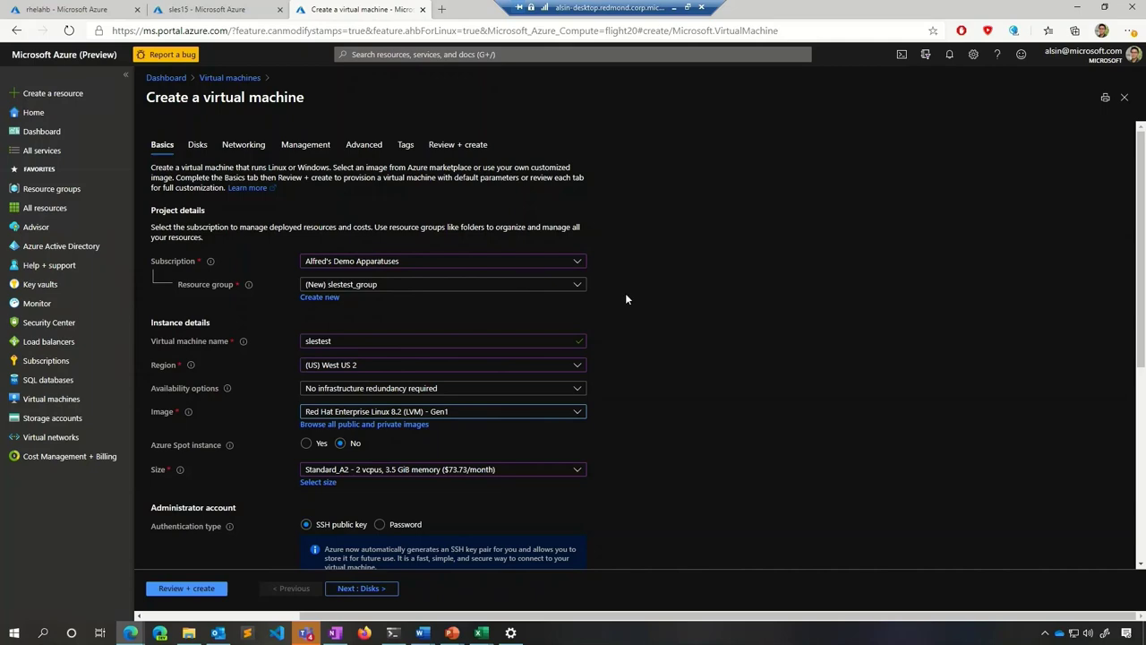
scroll(620, 306, down, 4)
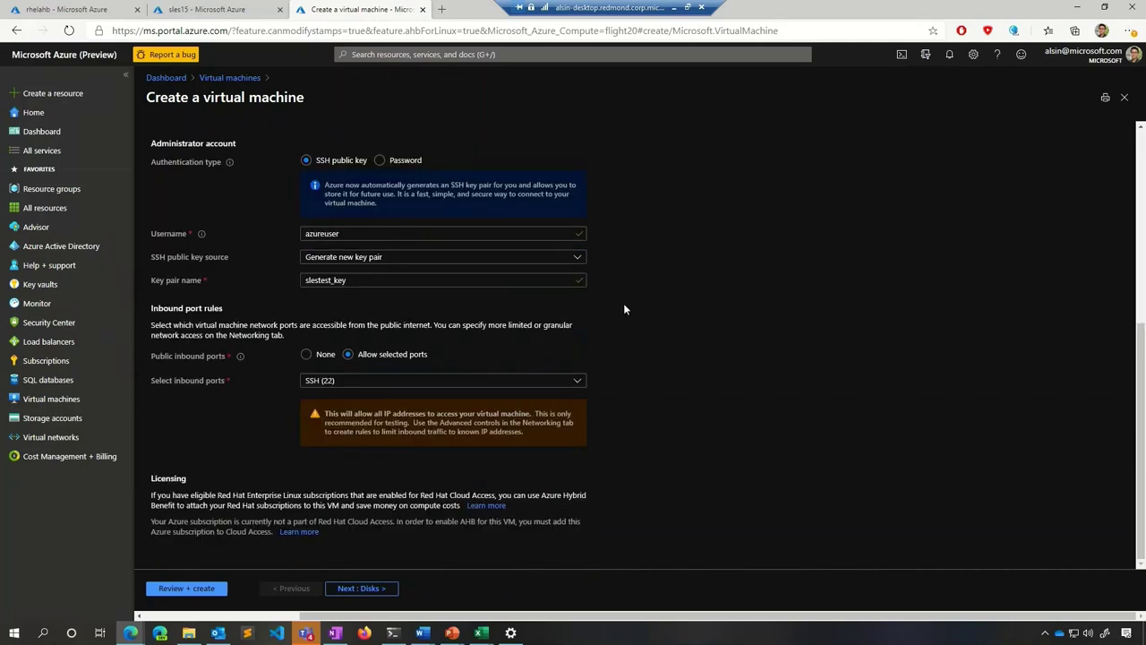
drag(152, 477, 349, 527)
click(346, 536)
click(90, 12)
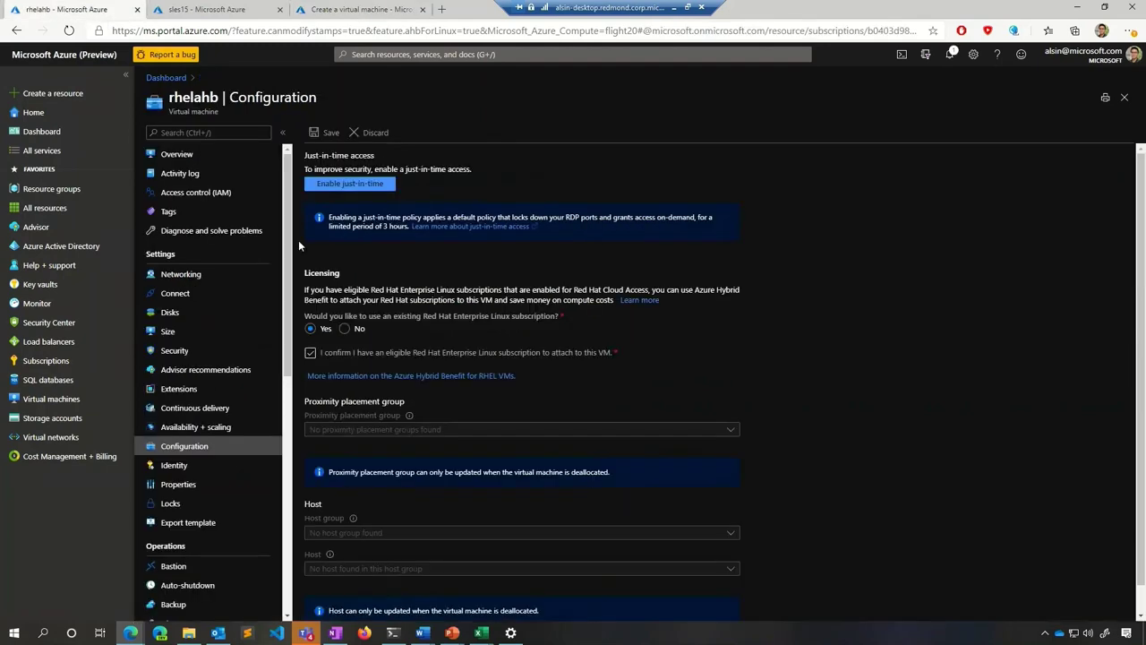
click(359, 10)
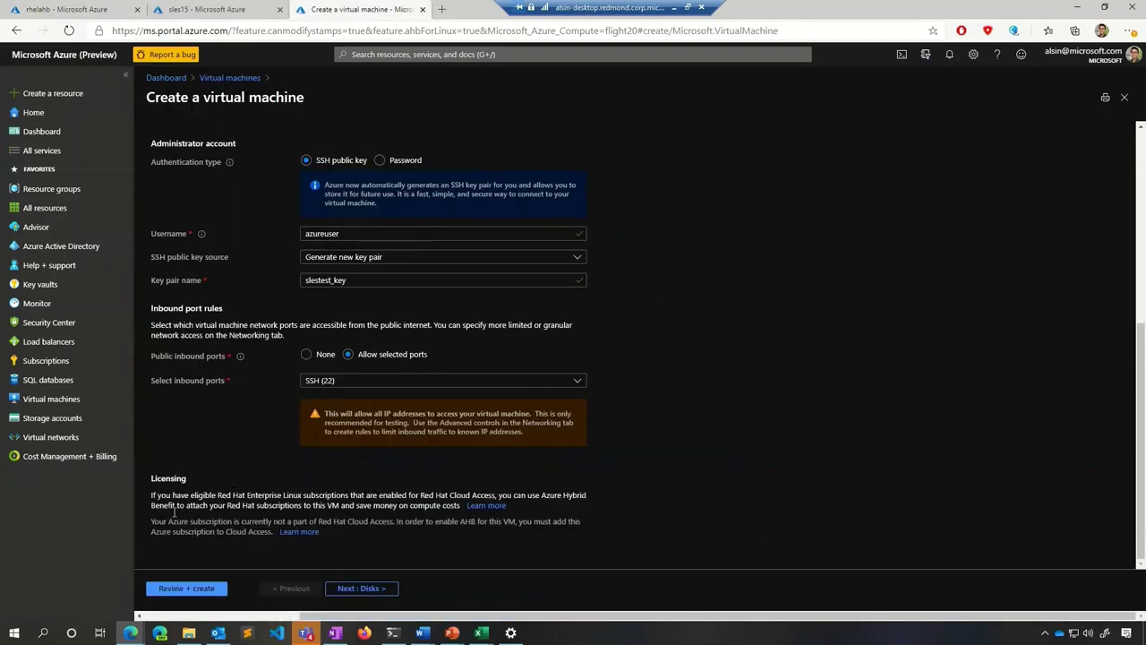
scroll(724, 457, up, 5)
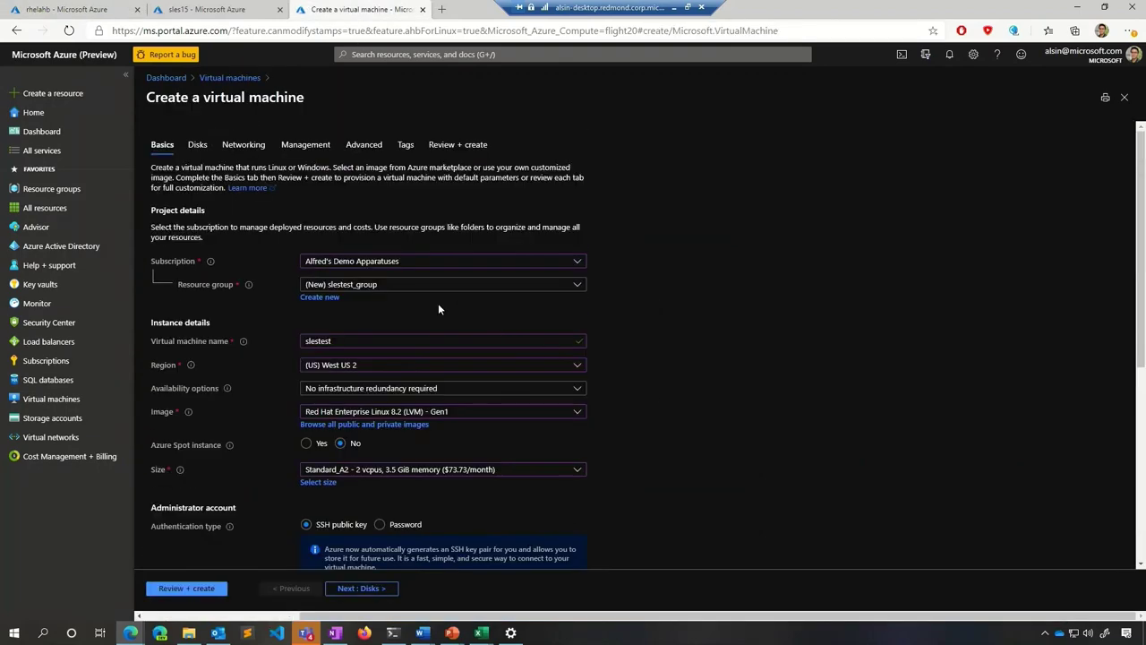
scroll(679, 346, down, 5)
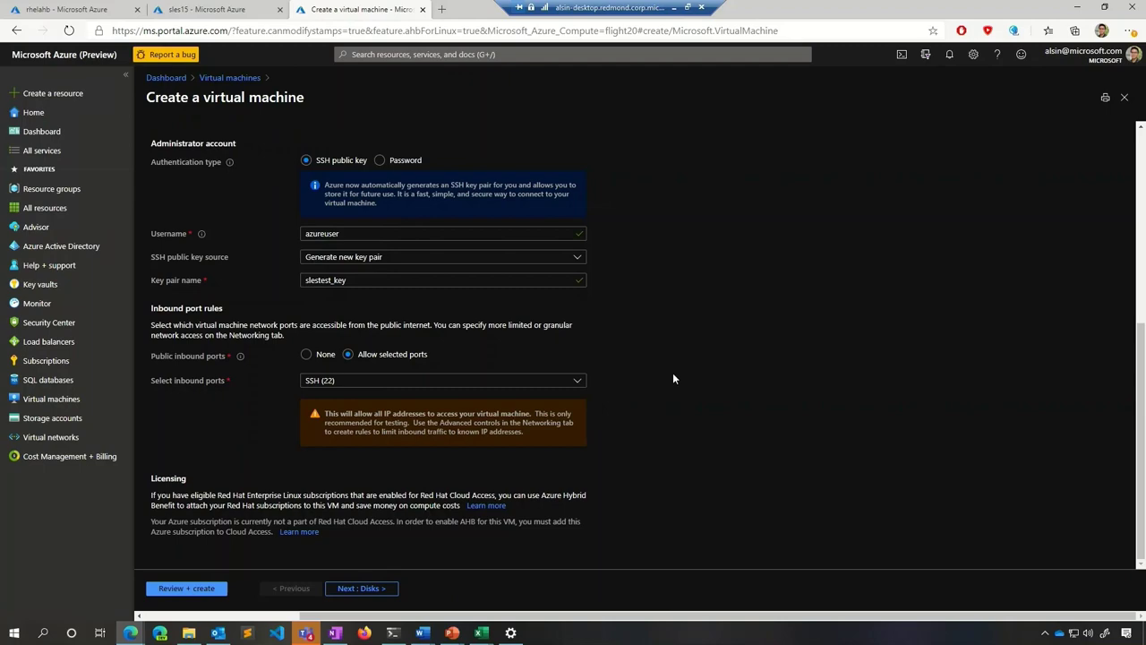
scroll(672, 373, up, 5)
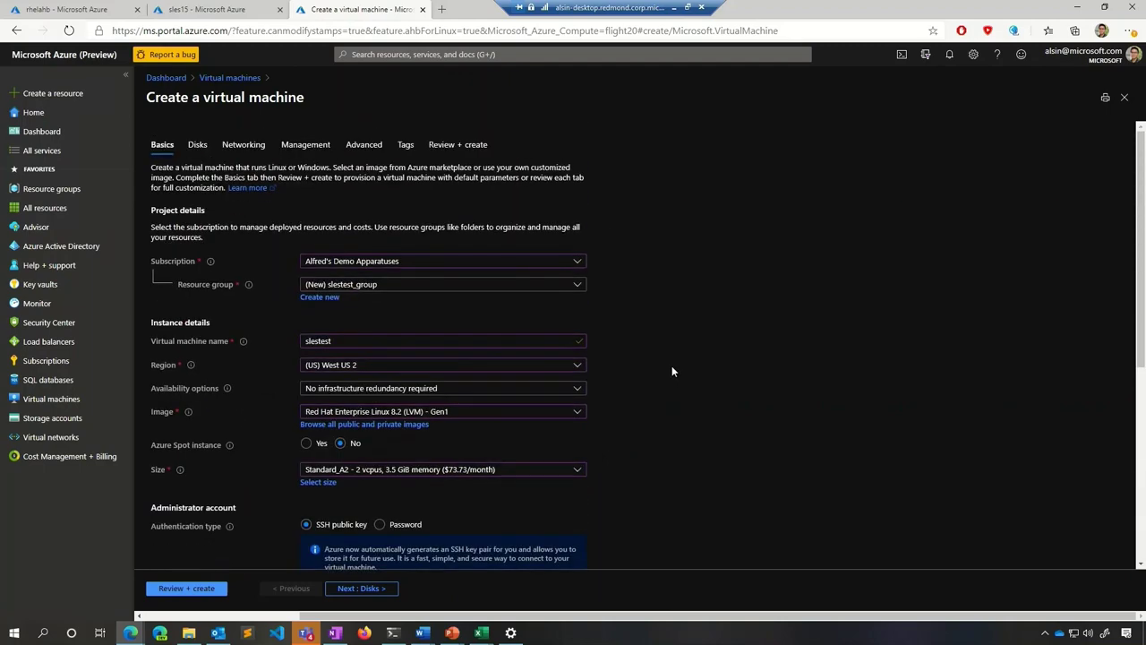
Set the new virtual machine's image to SUSE Enterprise Linux 15 SP1 +Patching - Gen1
scroll(675, 367, down, 1)
click(532, 348)
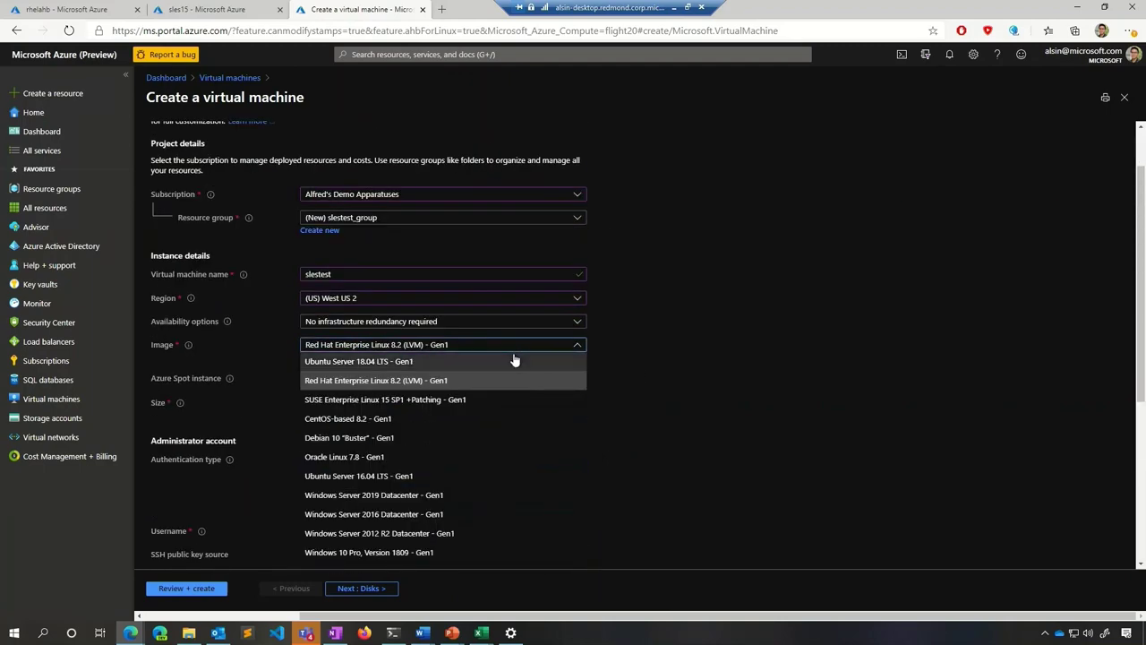
click(461, 399)
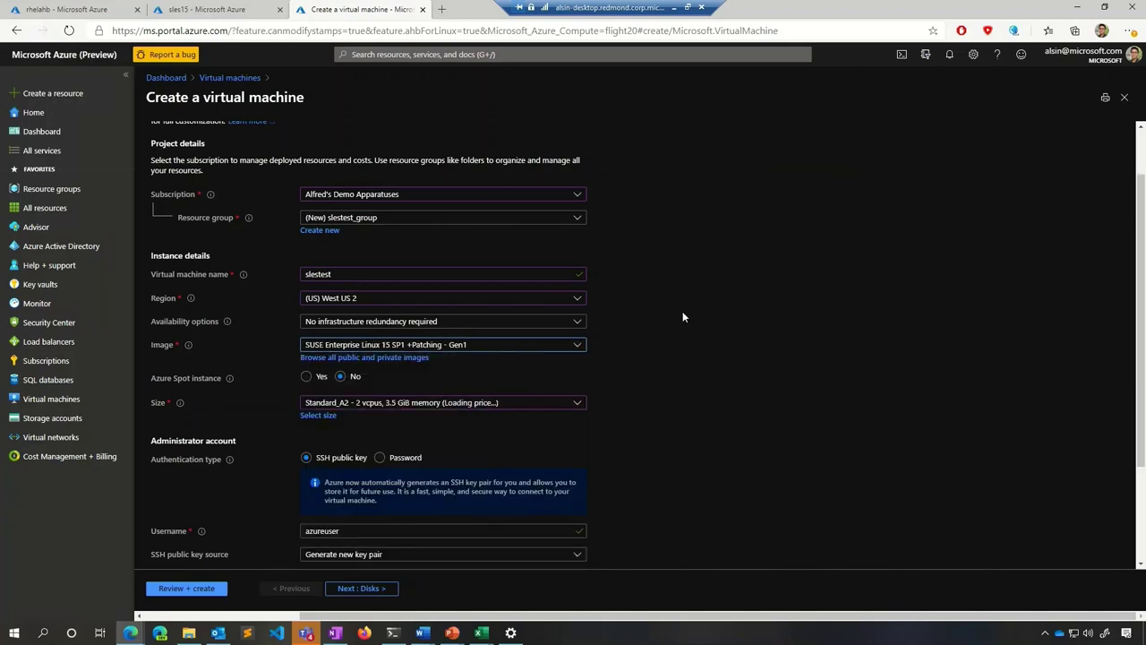
scroll(685, 316, down, 2)
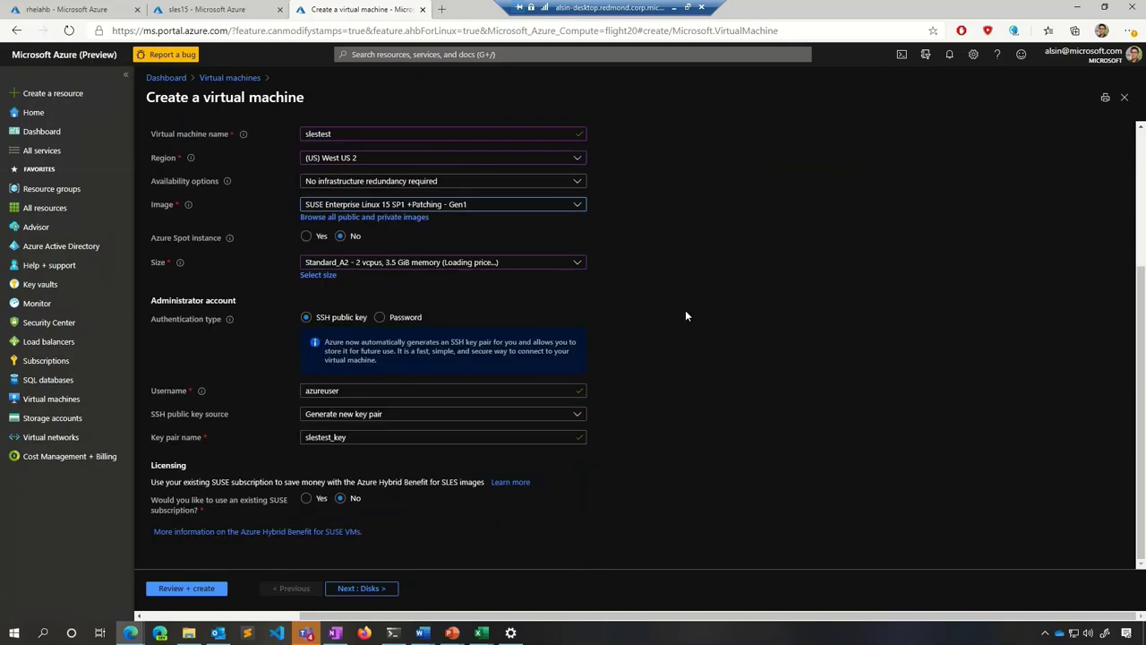
Choose to use an existing SUSE subscription for the new virtual machine and confirm an eligible subscription is available
click(237, 13)
click(351, 11)
click(307, 499)
click(157, 535)
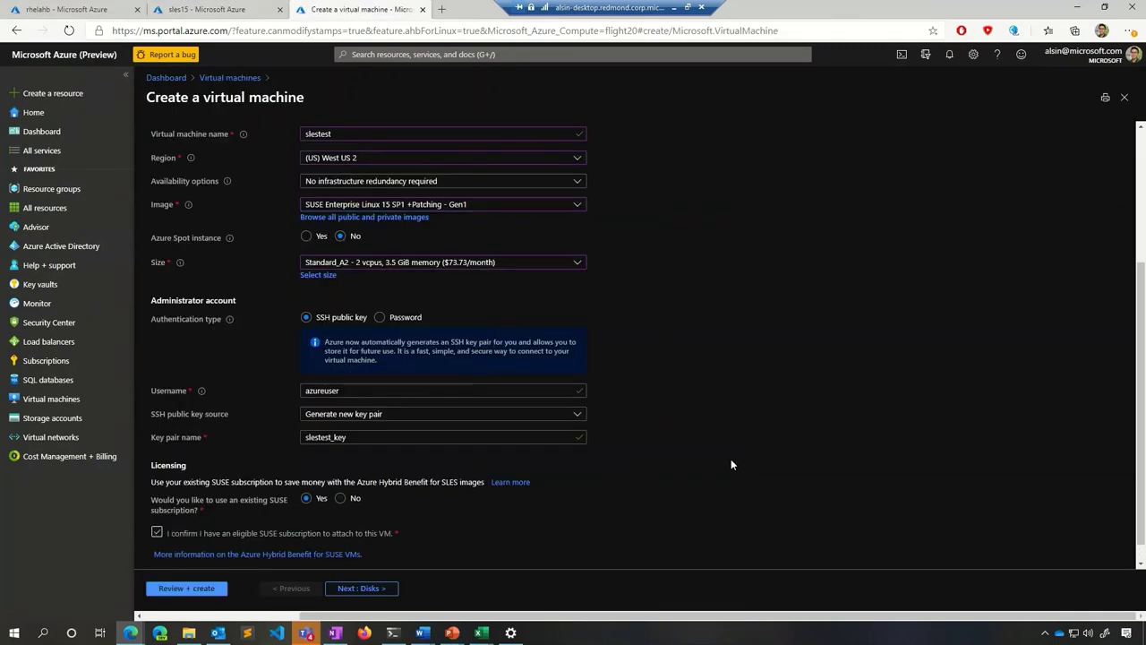
Review the slestest virtual machine's settings and create it
scroll(731, 458, up, 3)
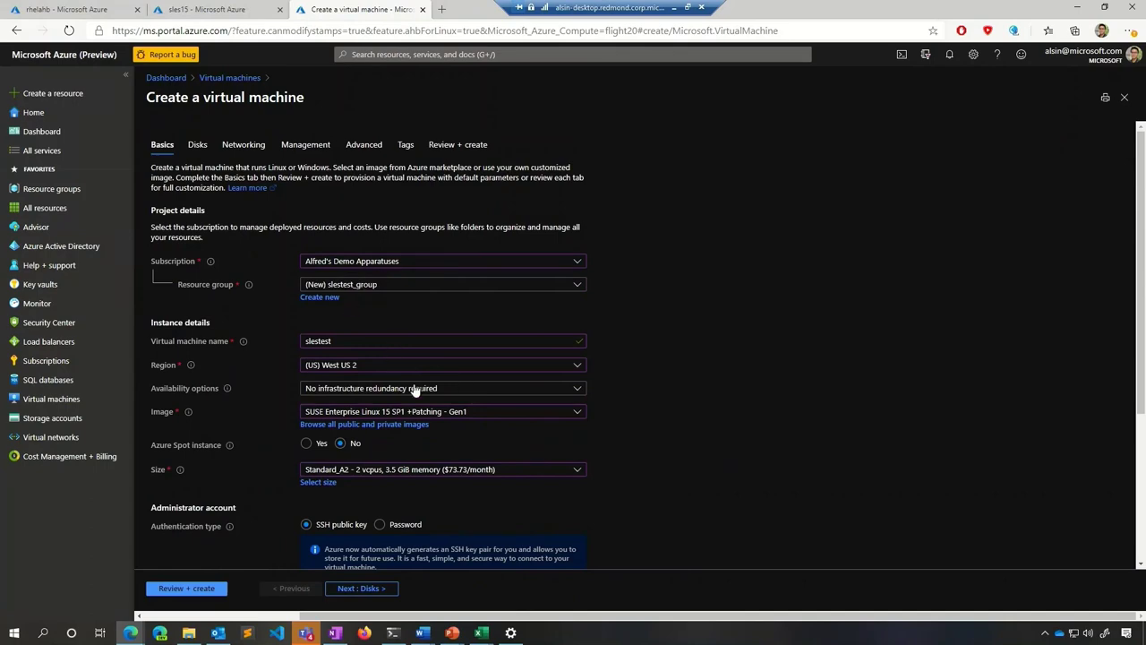
scroll(409, 400, down, 3)
click(170, 587)
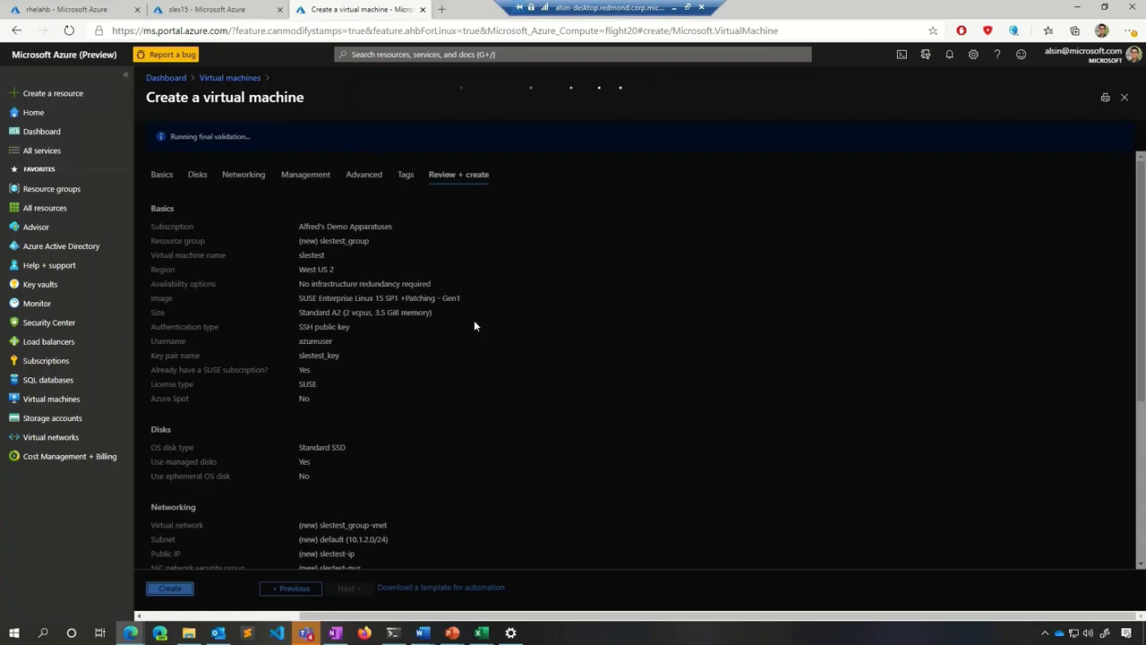
scroll(458, 315, down, 2)
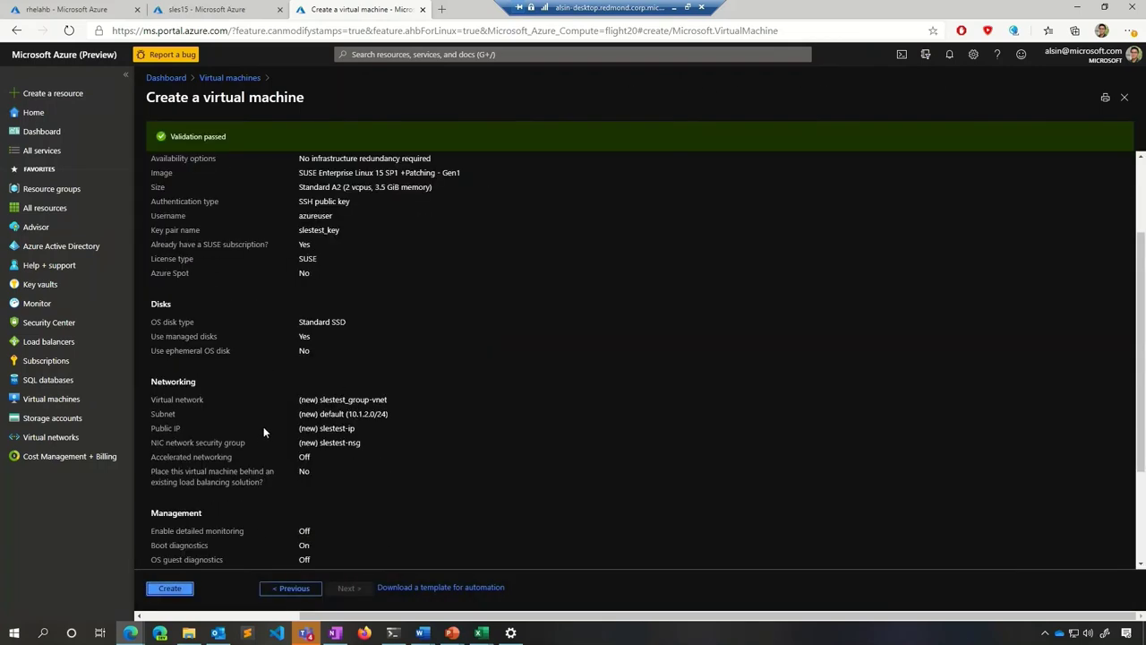
scroll(260, 433, down, 2)
click(169, 588)
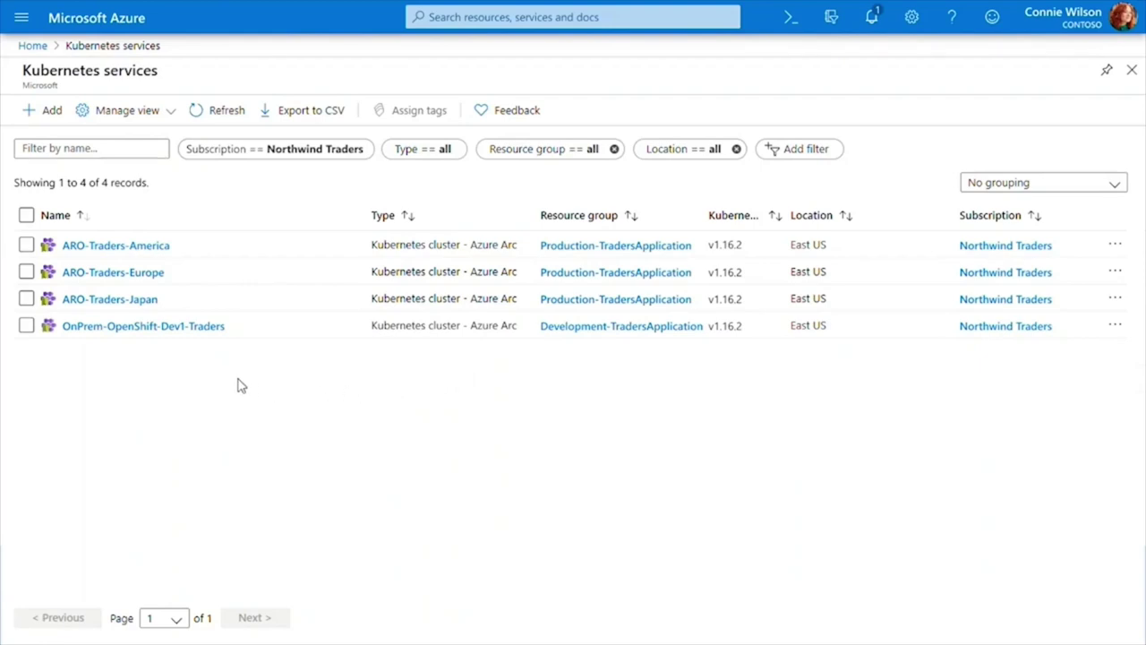
View the configurations of the OnPrem-OpenShift-Dev1-Traders and OnPrem-OpenShift-Dev2-Traders Kubernetes clusters
click(222, 330)
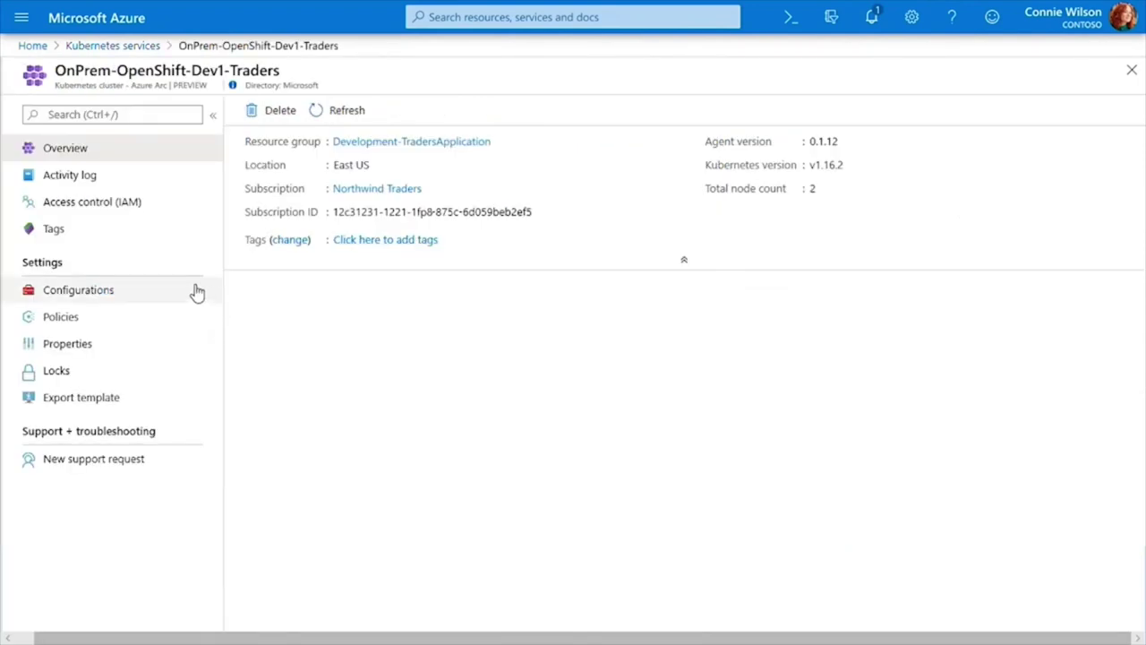
click(197, 291)
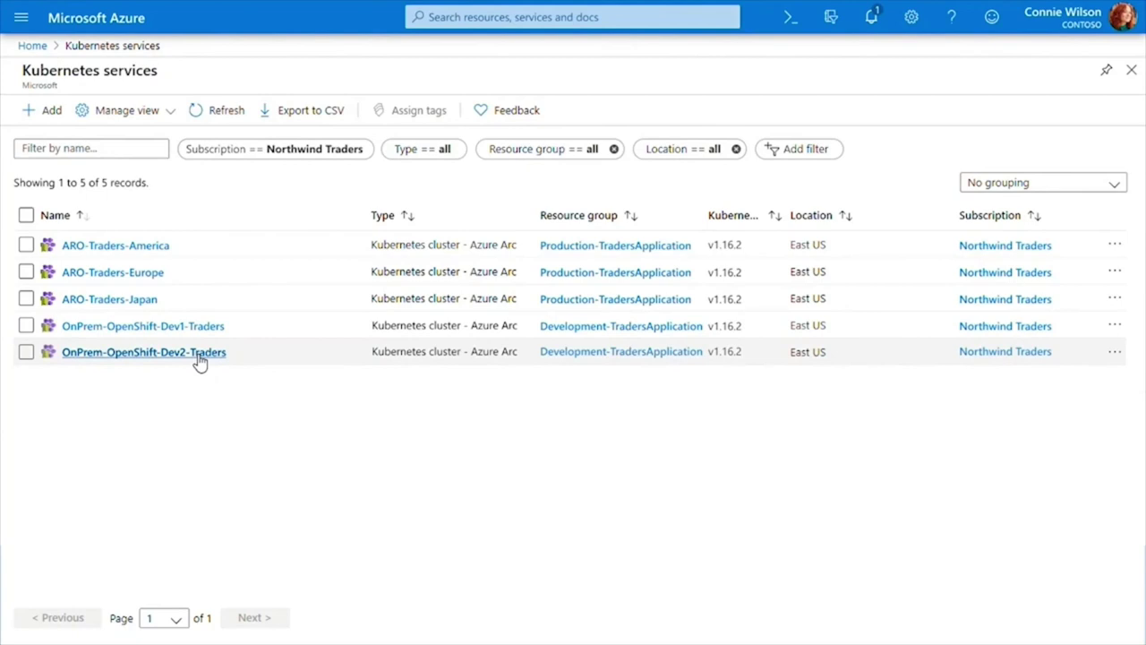
click(199, 356)
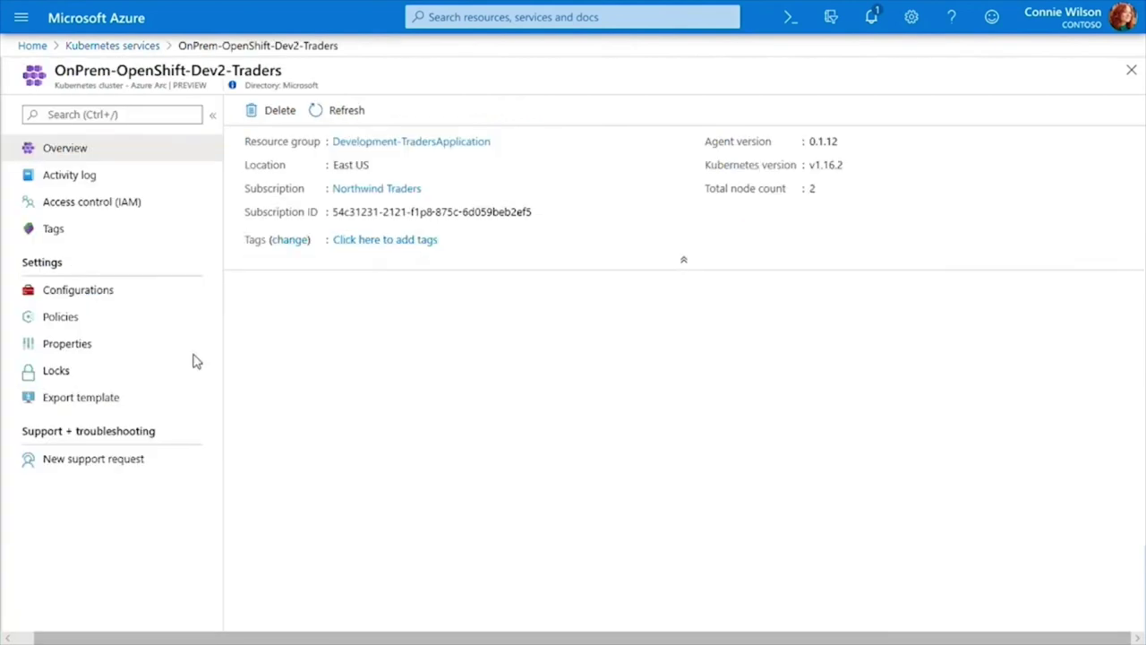
click(177, 299)
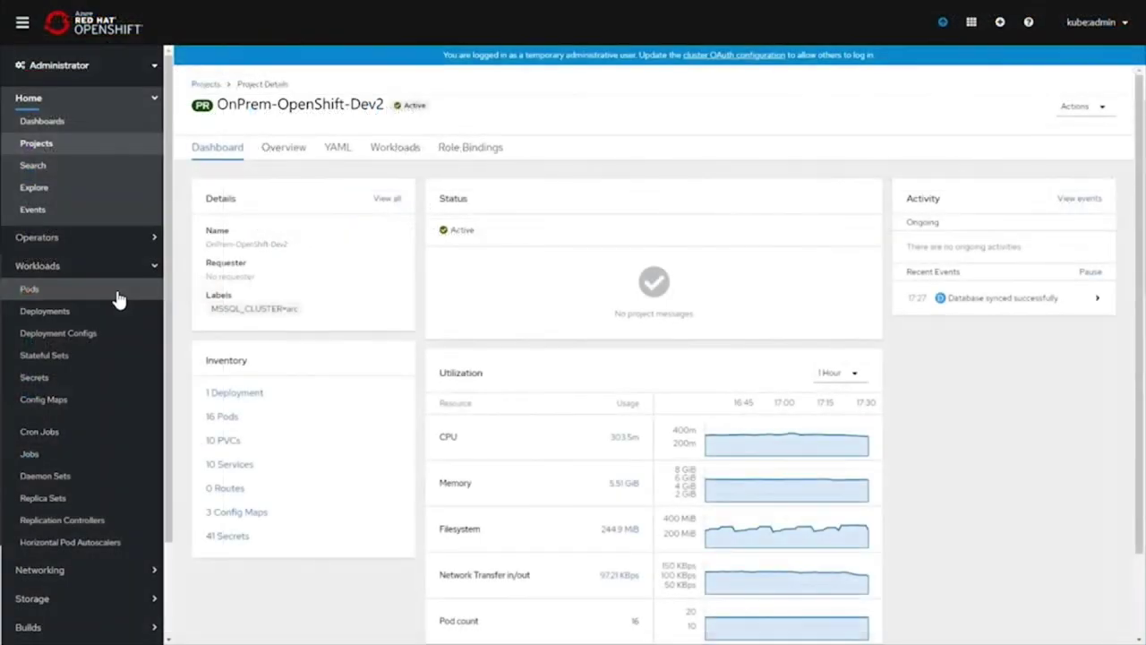
Open the OnPrem-OpenShift-Dev2-SQL pod in OpenShift and the updates of the Azure Arc SQL managed instance with the same name
click(110, 288)
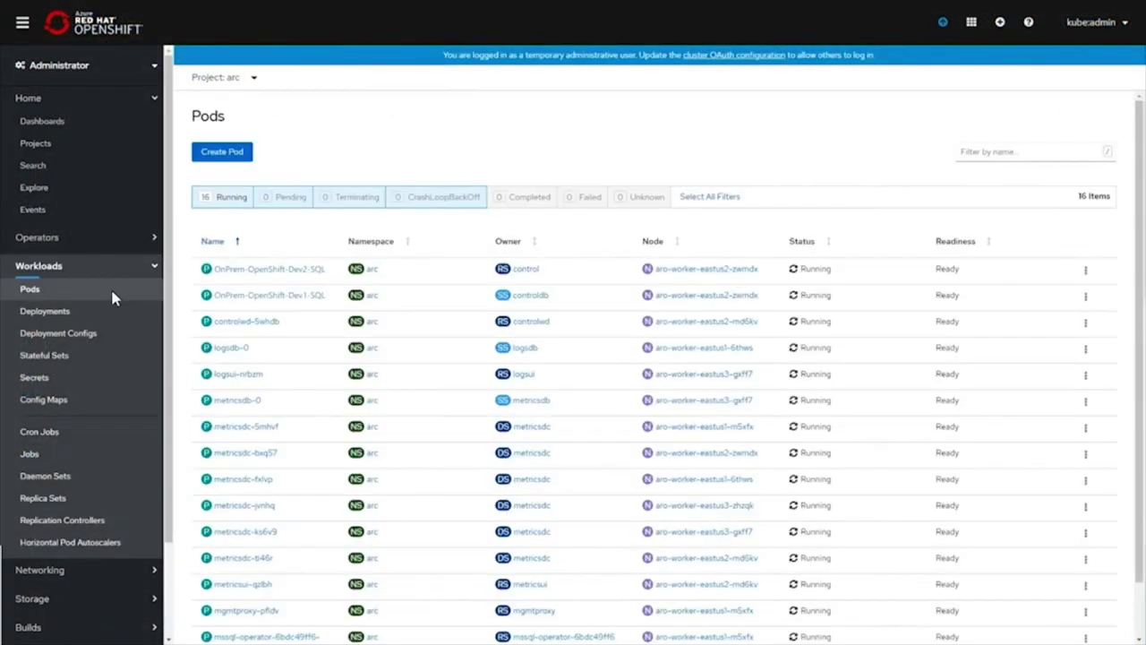
click(257, 274)
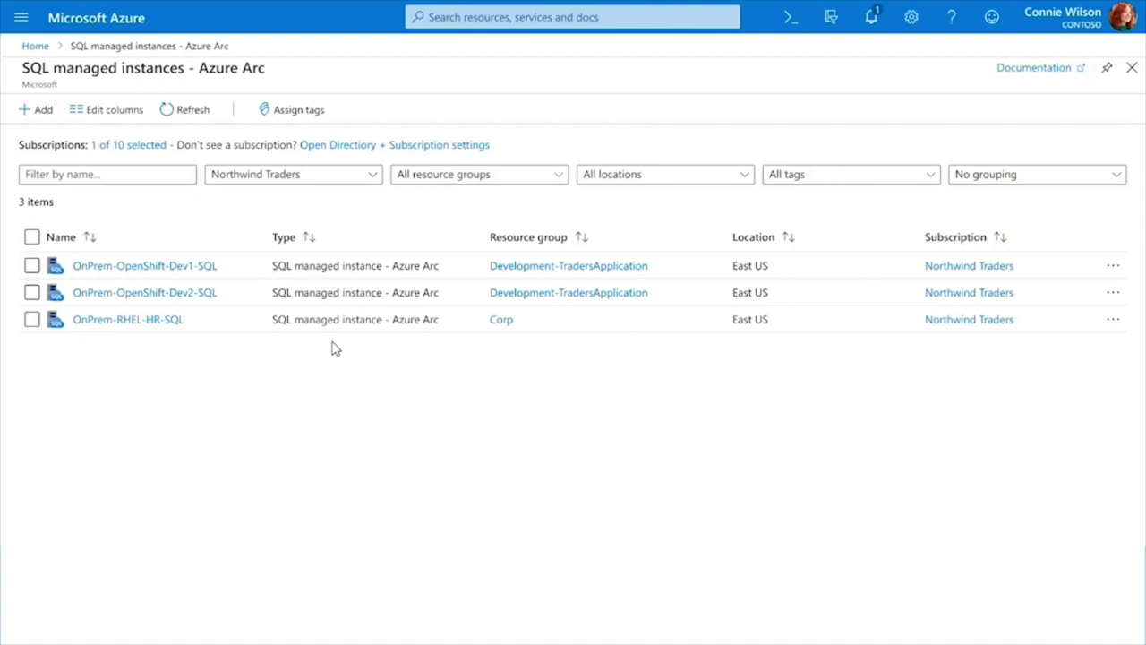
click(215, 295)
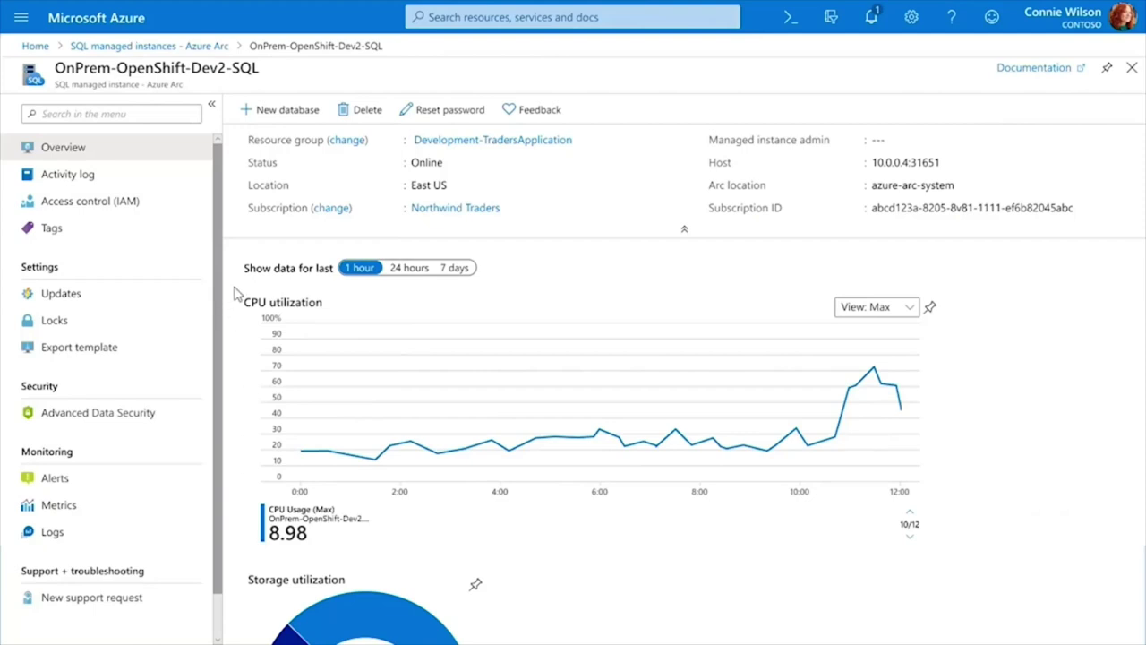
click(158, 298)
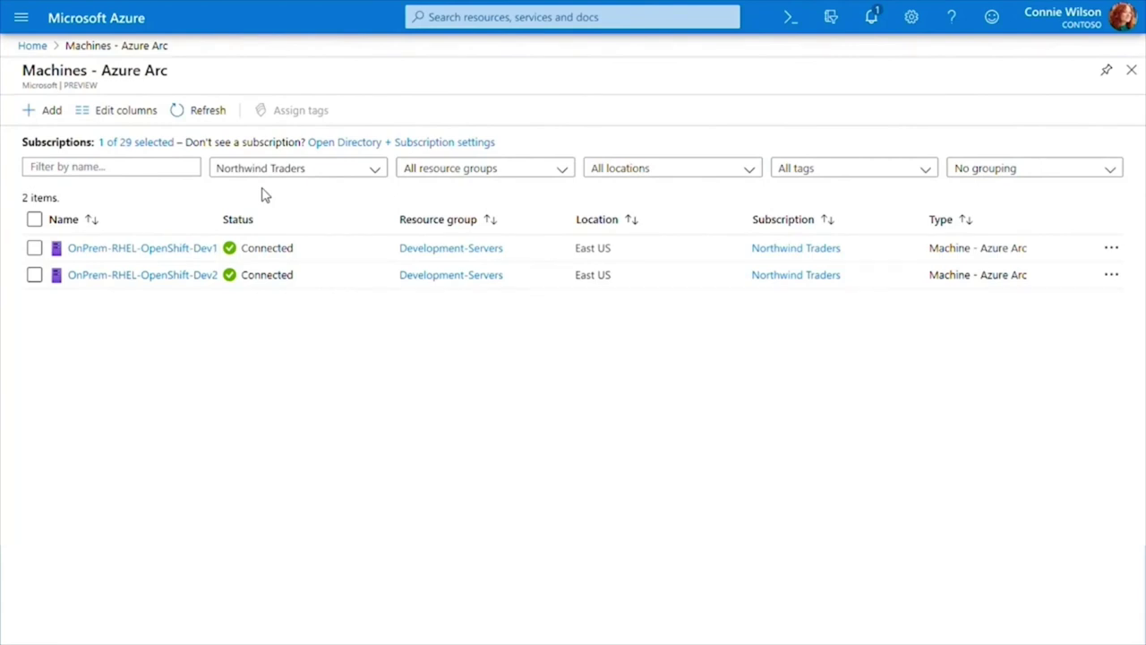
View the policy compliance of the OnPrem-RHEL-OpenShift-Dev1 machine in Azure Arc
click(191, 251)
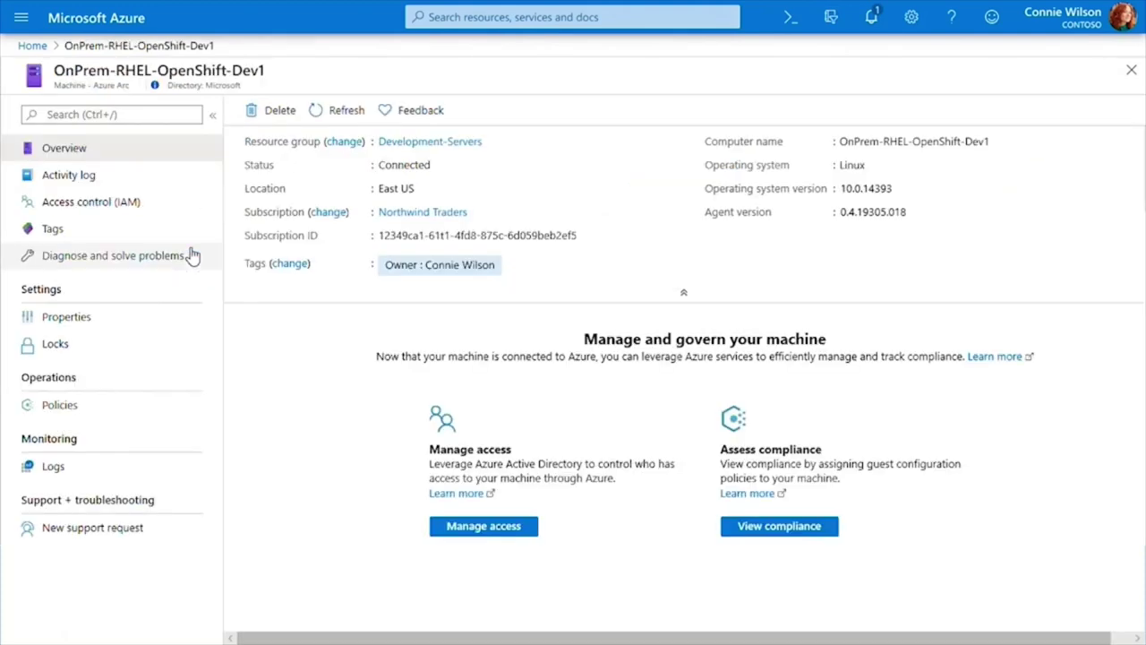
click(126, 414)
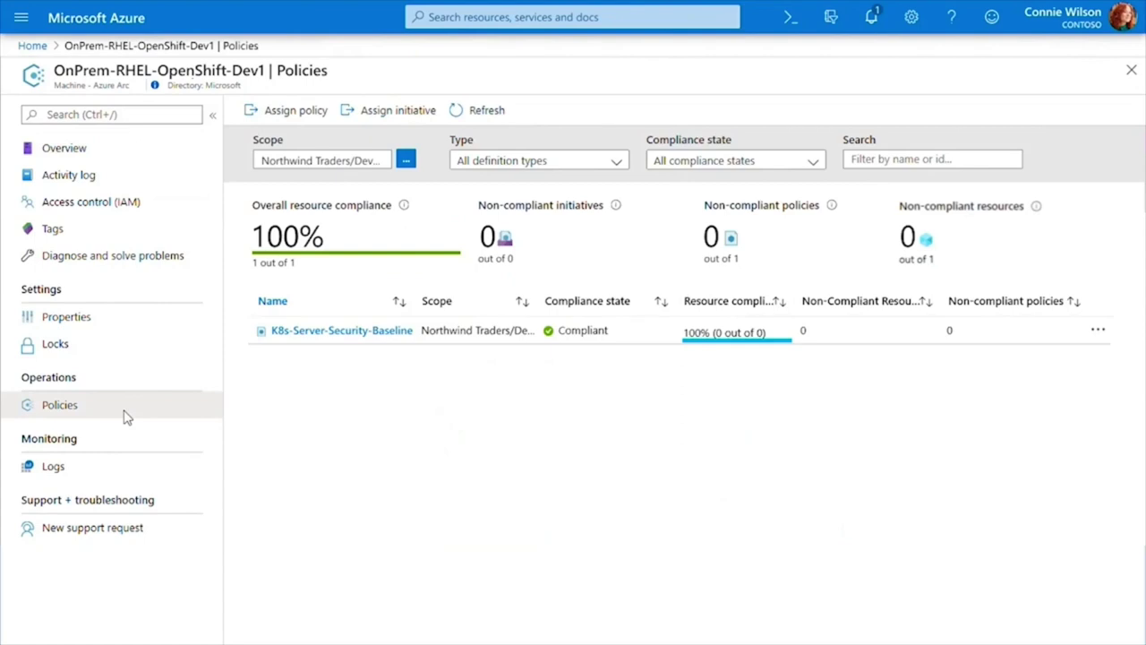